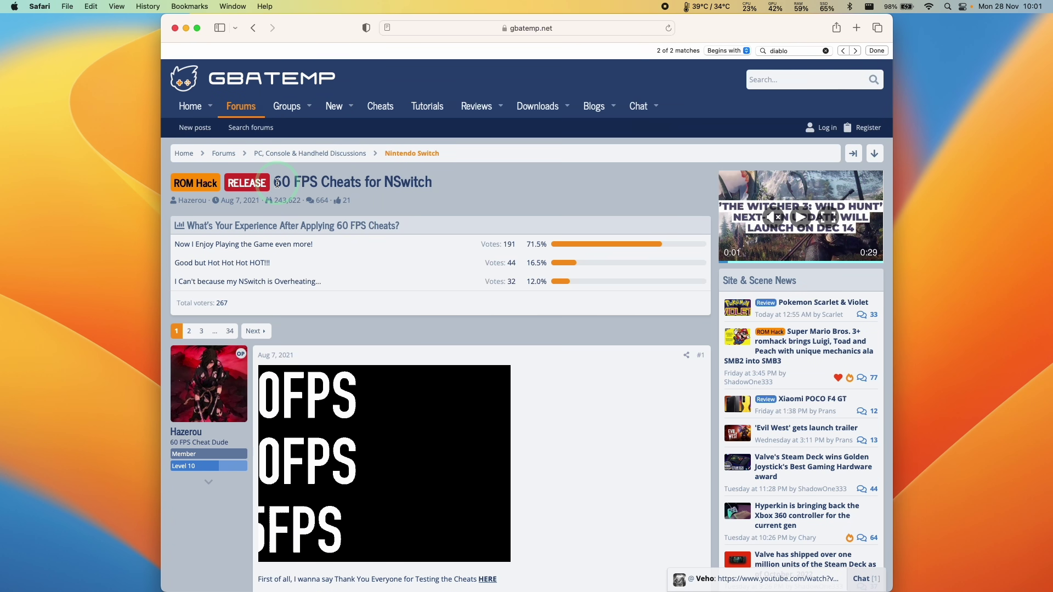
# Examine the 60 FPS cheats thread down to the Diablo II: Resurrected entry and its cheat code
pyautogui.moveTo(277, 183); pyautogui.dragTo(447, 192)
pyautogui.click(447, 195)
pyautogui.scroll(-5, 447, 254)
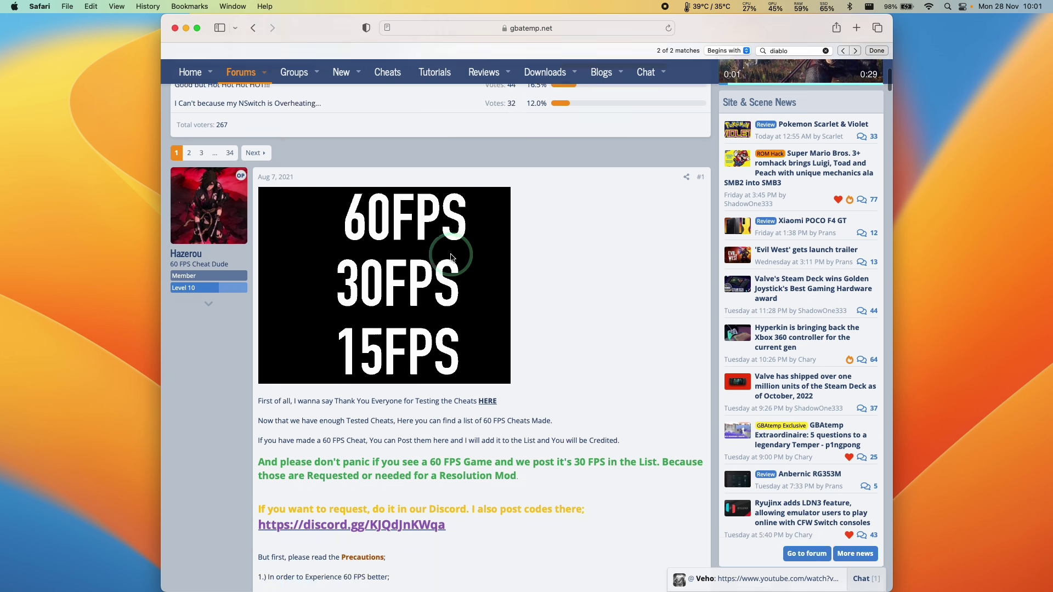
pyautogui.scroll(-20, 647, 489)
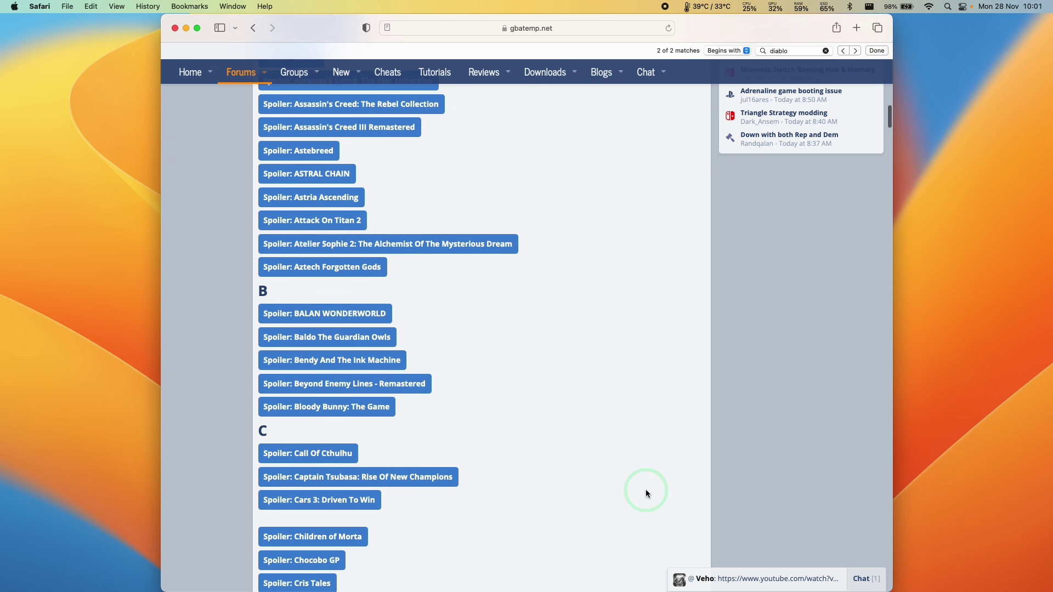
pyautogui.scroll(-10, 646, 492)
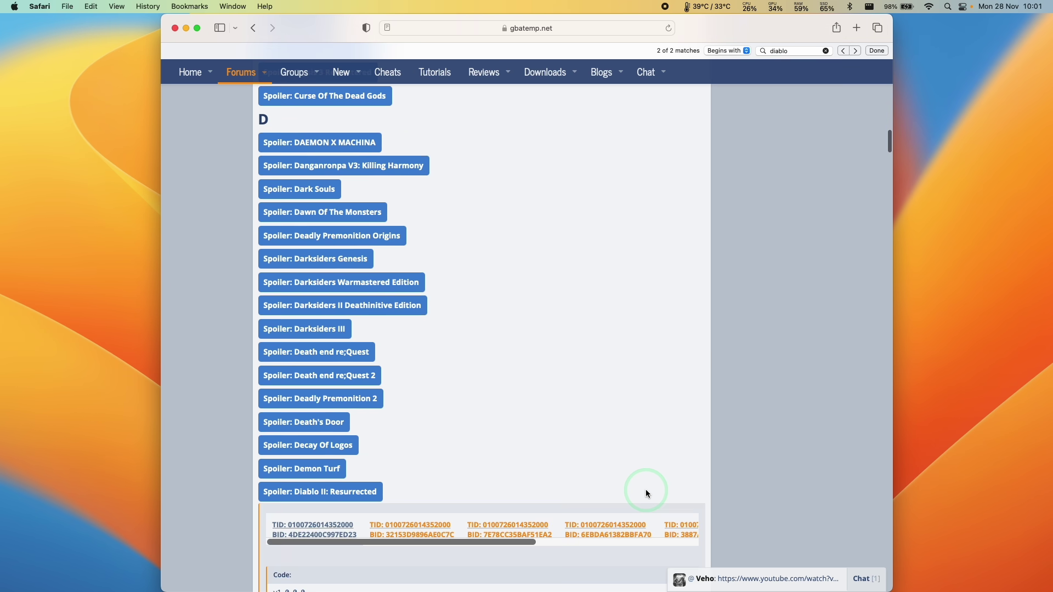
pyautogui.scroll(-6, 647, 492)
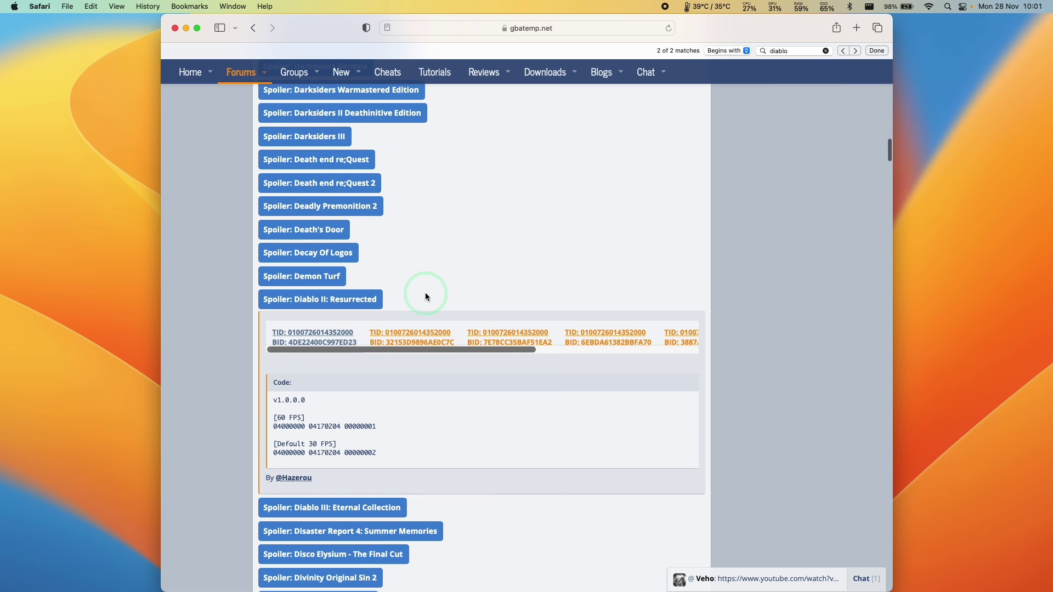
pyautogui.scroll(-3, 453, 289)
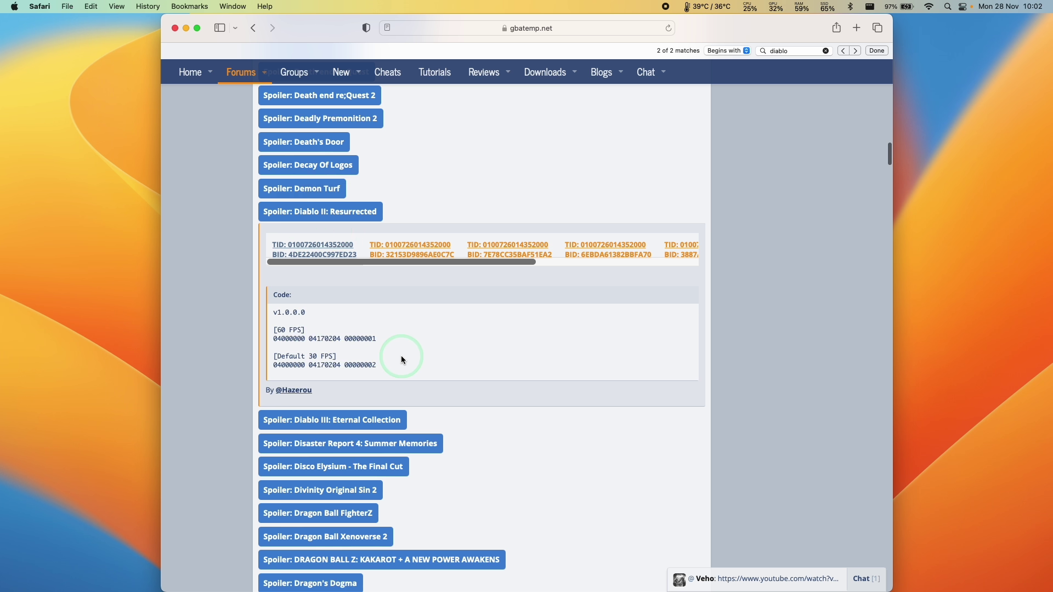
pyautogui.moveTo(397, 343); pyautogui.dragTo(399, 371)
pyautogui.click(267, 312)
pyautogui.click(398, 370)
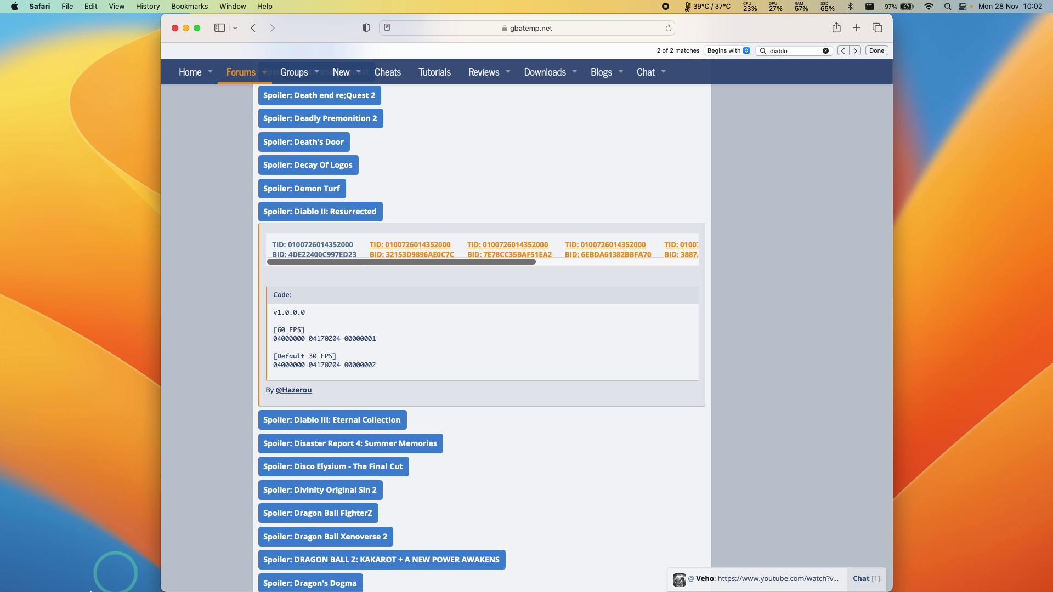
# Switch to TextEdit and create a new blank document in plain text format
pyautogui.click(90, 591)
pyautogui.click(950, 5)
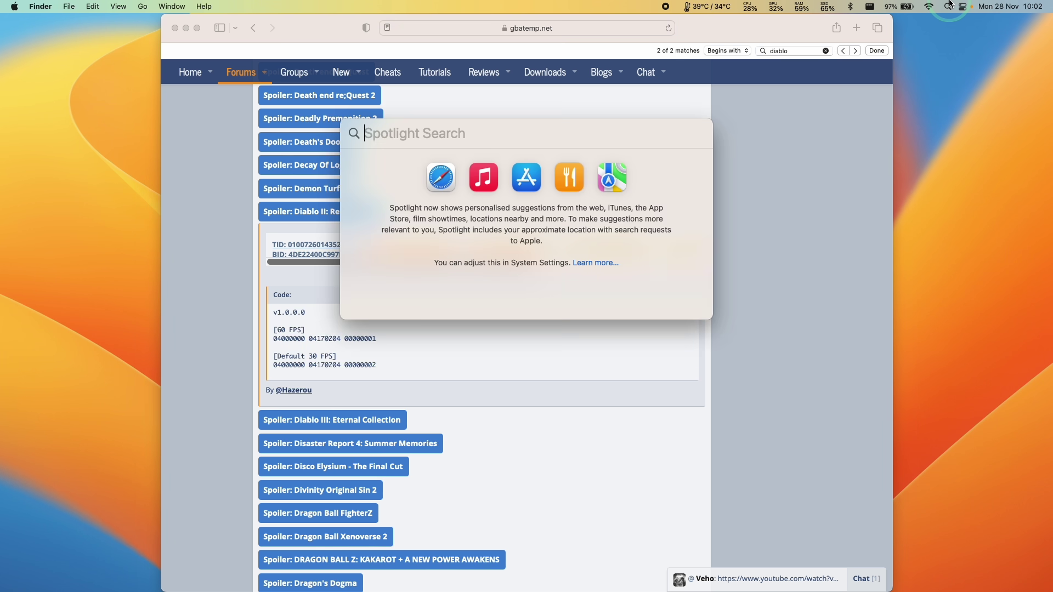
pyautogui.write('text')
pyautogui.press('Return')
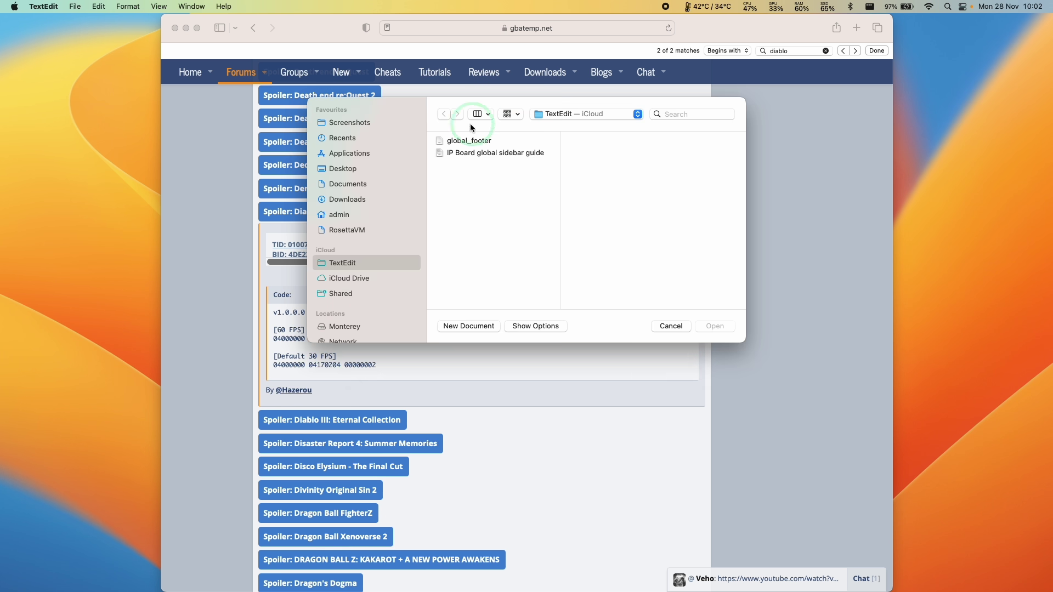
pyautogui.click(476, 328)
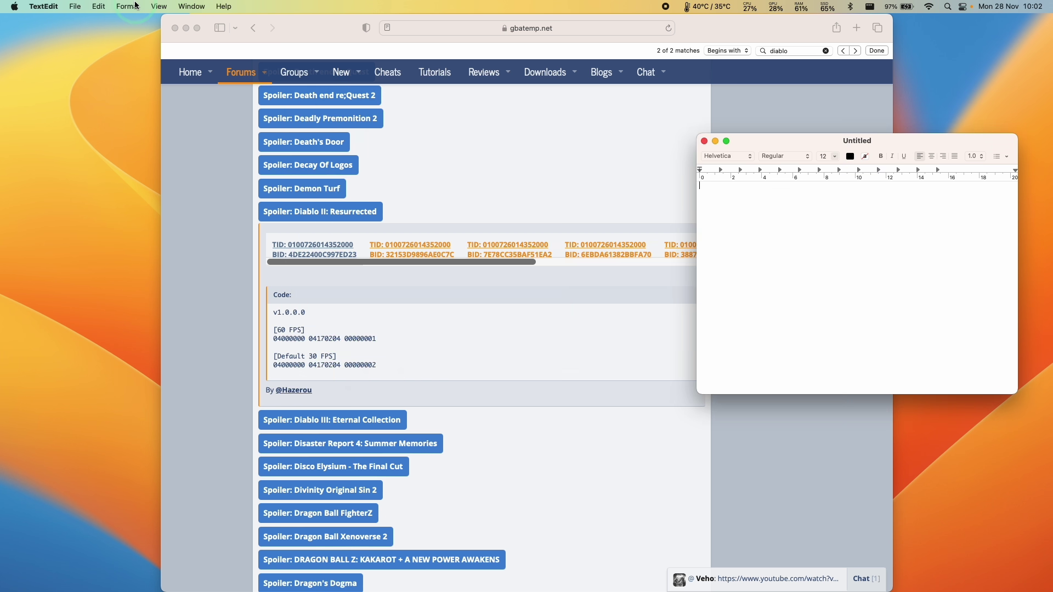
pyautogui.click(128, 6)
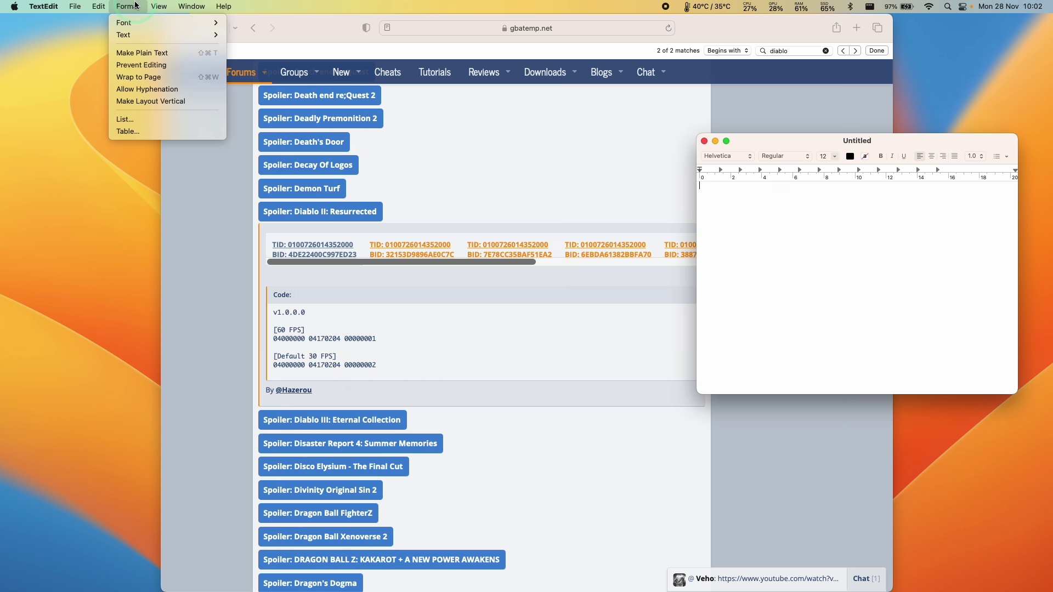
pyautogui.click(151, 55)
# Copy the full Diablo II: Resurrected v1.0.0.0 cheat code from the forum post into the blank text document
pyautogui.moveTo(377, 366); pyautogui.dragTo(268, 311)
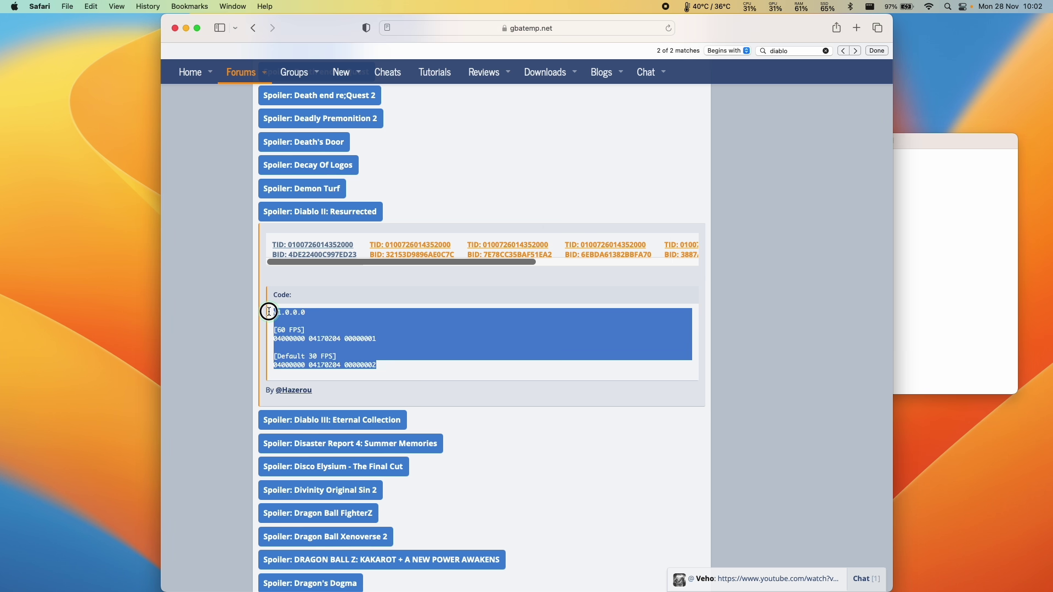
pyautogui.rightClick(296, 320)
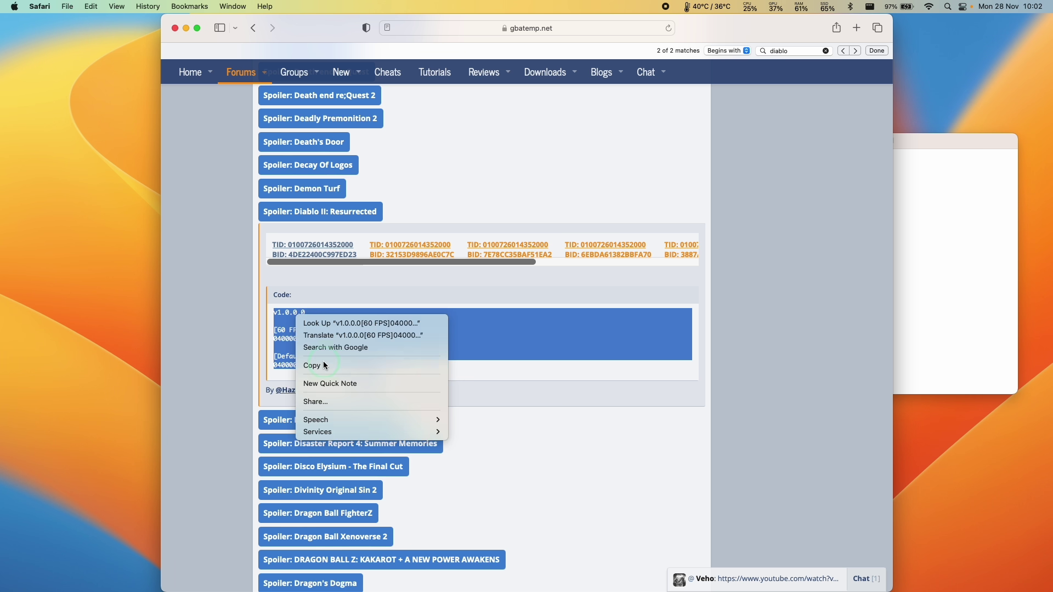
pyautogui.click(340, 365)
pyautogui.click(895, 264)
pyautogui.press('super+v')
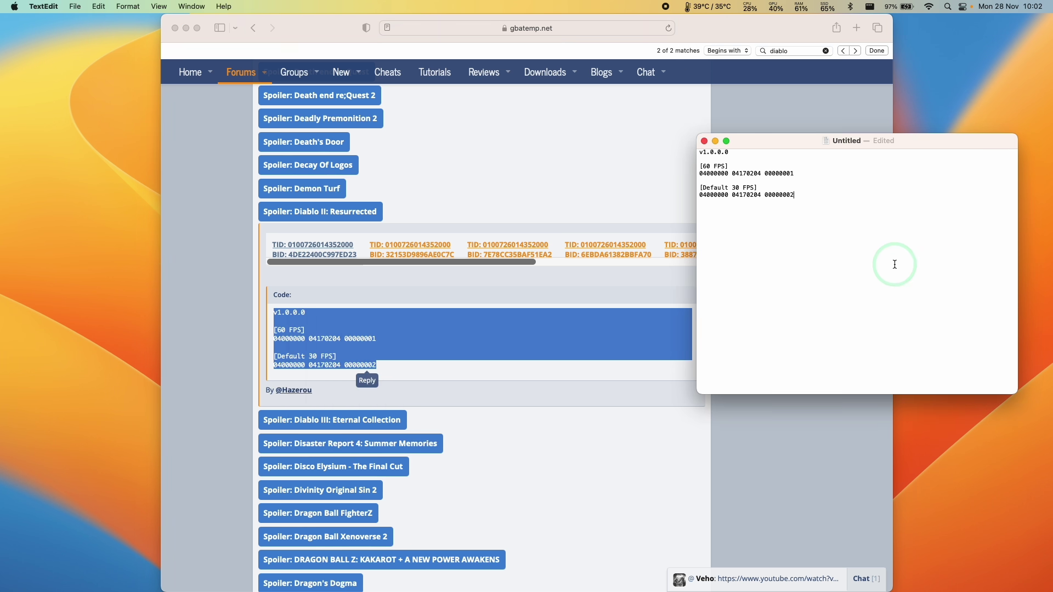
pyautogui.rightClick(854, 226)
pyautogui.click(768, 216)
pyautogui.rightClick(788, 222)
pyautogui.click(788, 223)
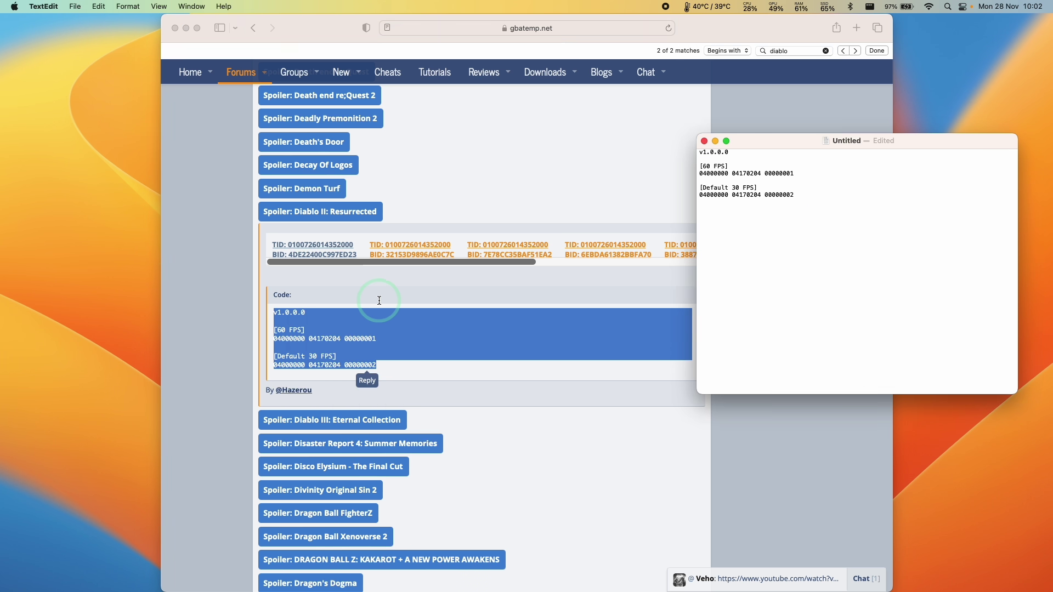
# Copy the build ID 4DE22400C997ED23 from the Diablo II: Resurrected entry in the forum post
pyautogui.click(360, 256)
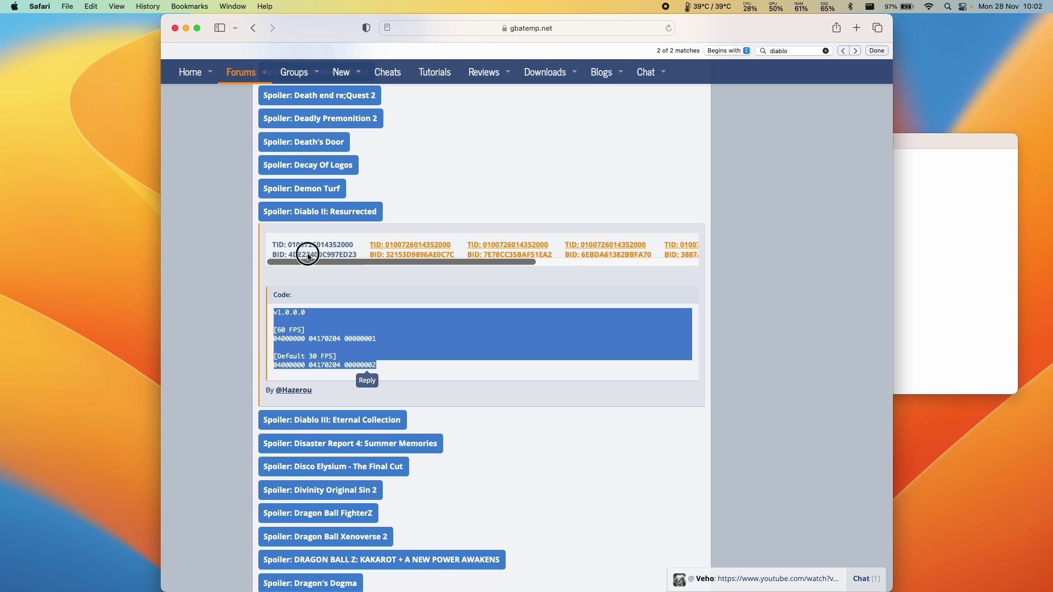
pyautogui.click(359, 255)
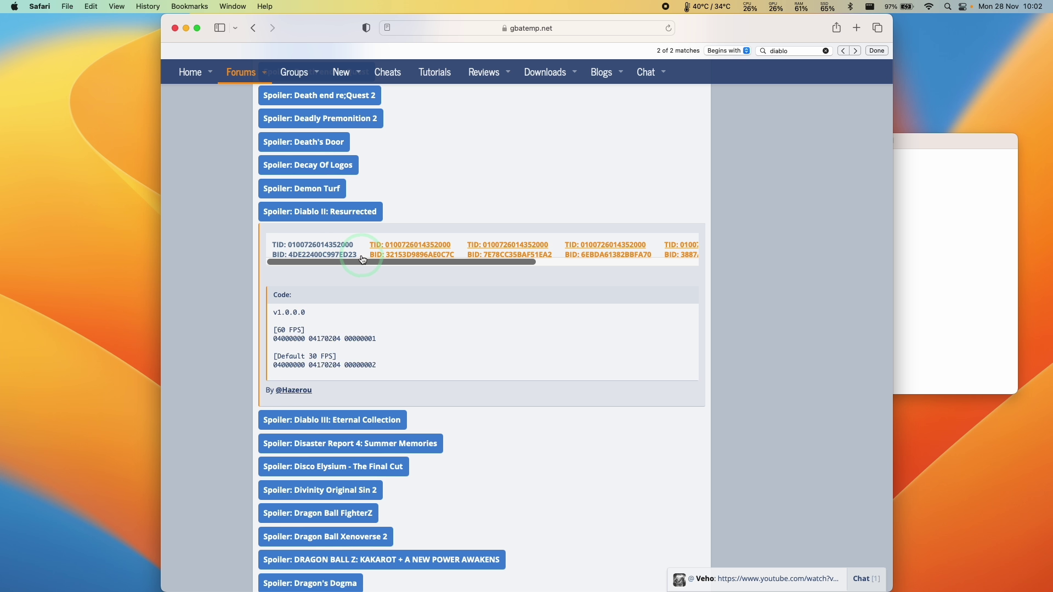
pyautogui.click(290, 259)
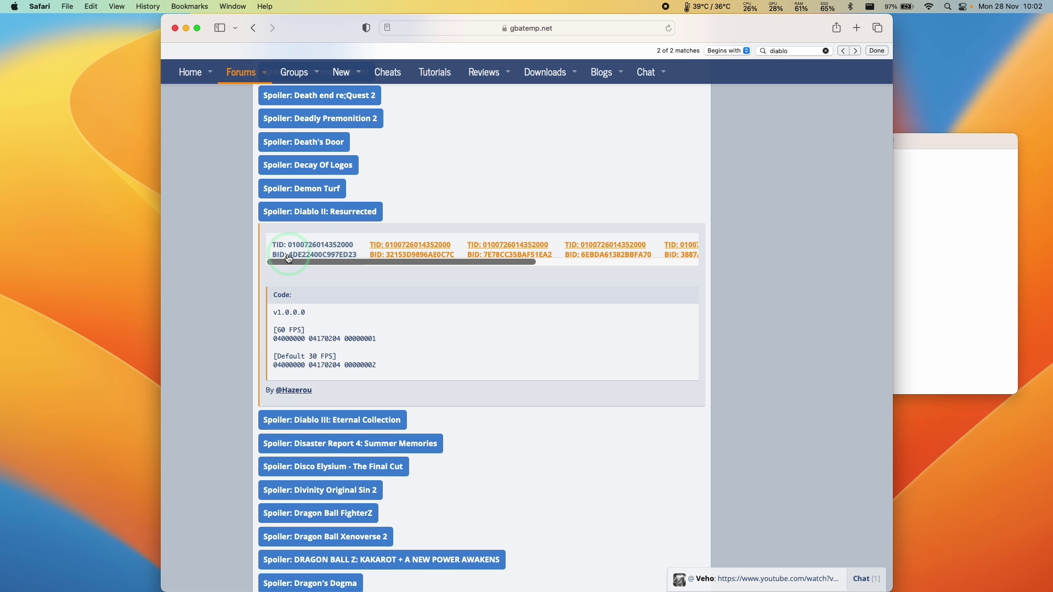
pyautogui.rightClick(330, 261)
pyautogui.click(345, 302)
# Save the text document to the Desktop under the build ID name 4DE22400C997ED23 and close it
pyautogui.click(900, 322)
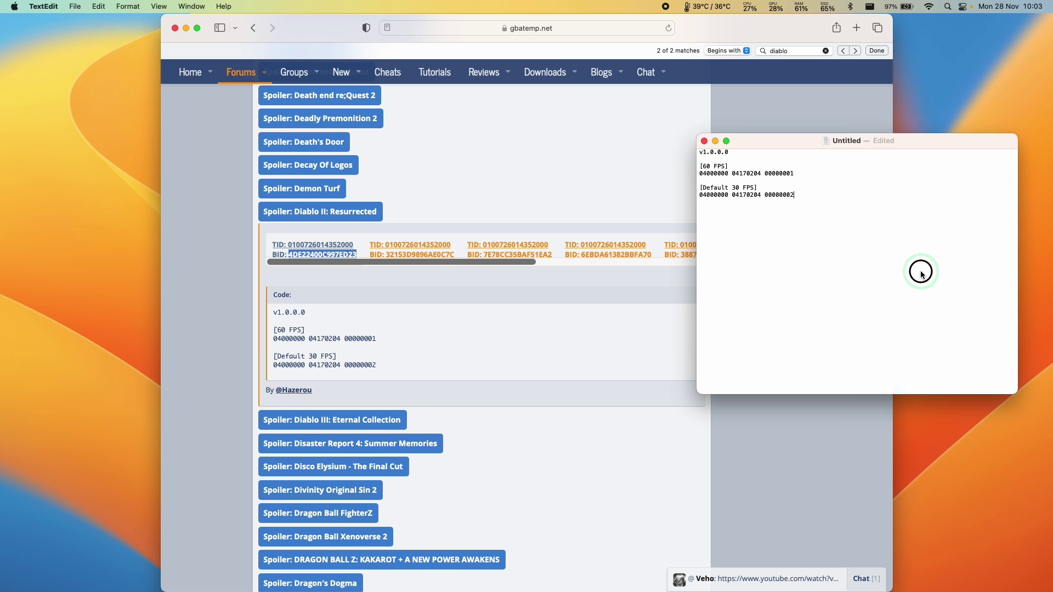
pyautogui.click(798, 138)
pyautogui.click(81, 5)
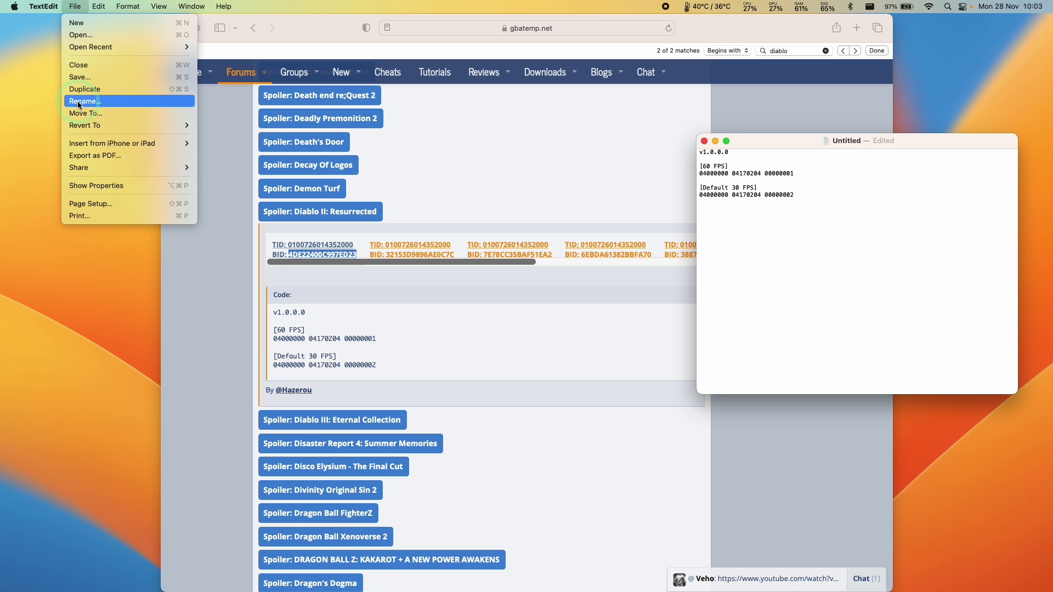
pyautogui.click(94, 77)
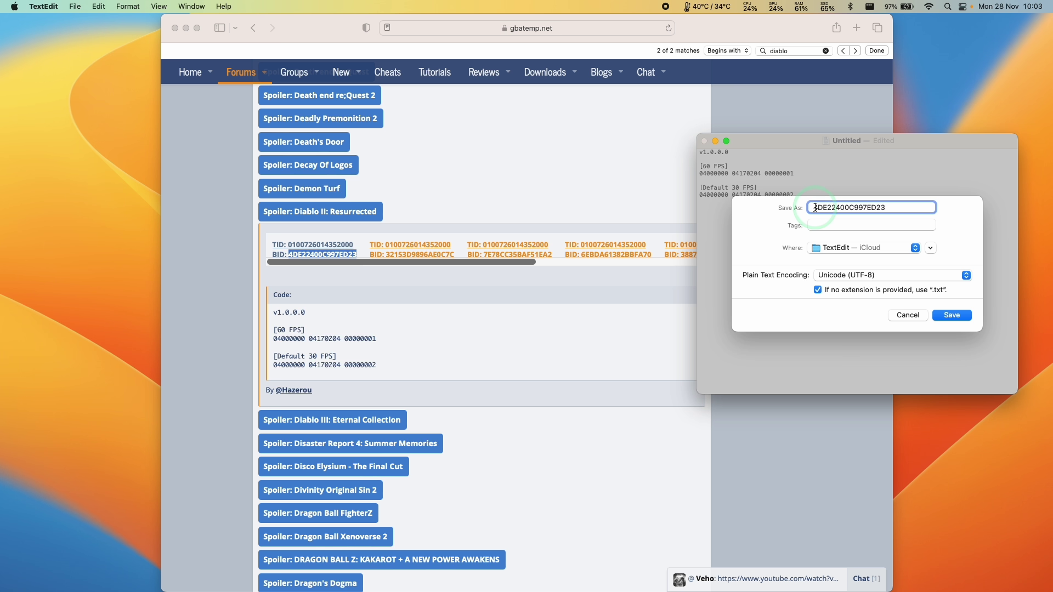
pyautogui.click(921, 249)
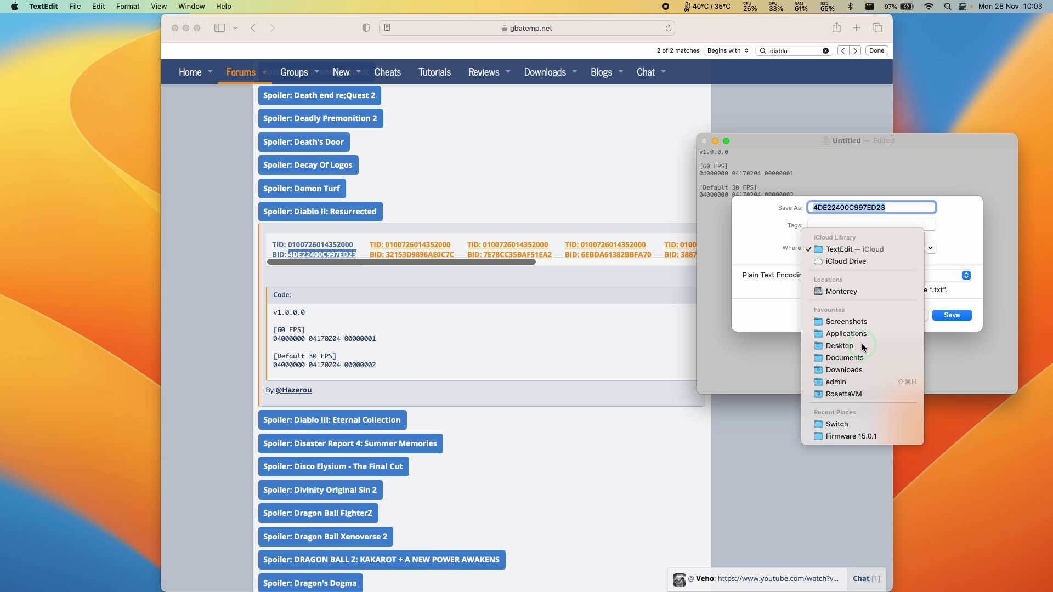
pyautogui.click(840, 345)
pyautogui.click(952, 315)
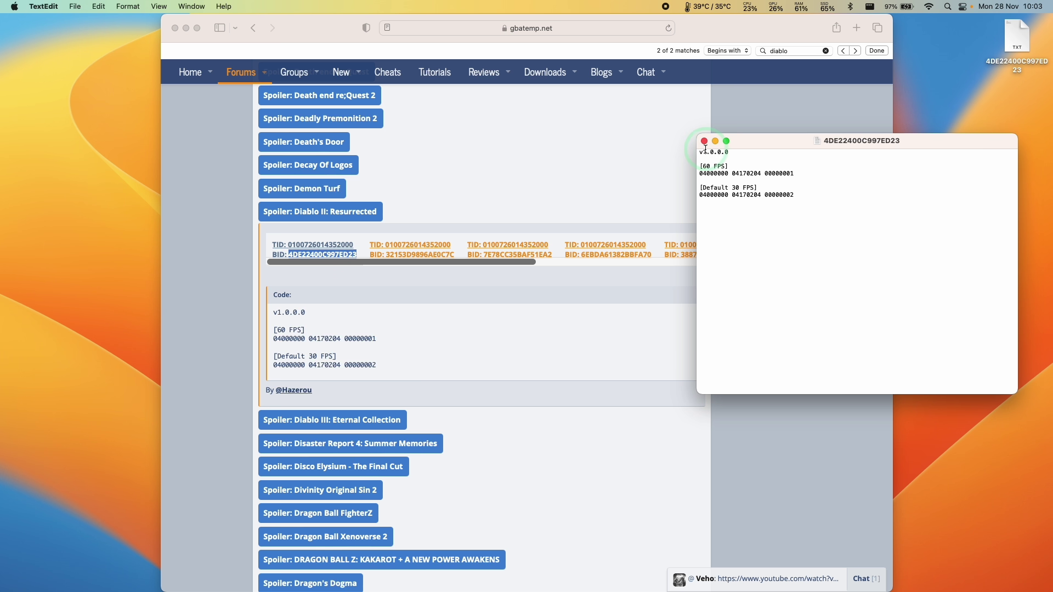
pyautogui.press('super+w')
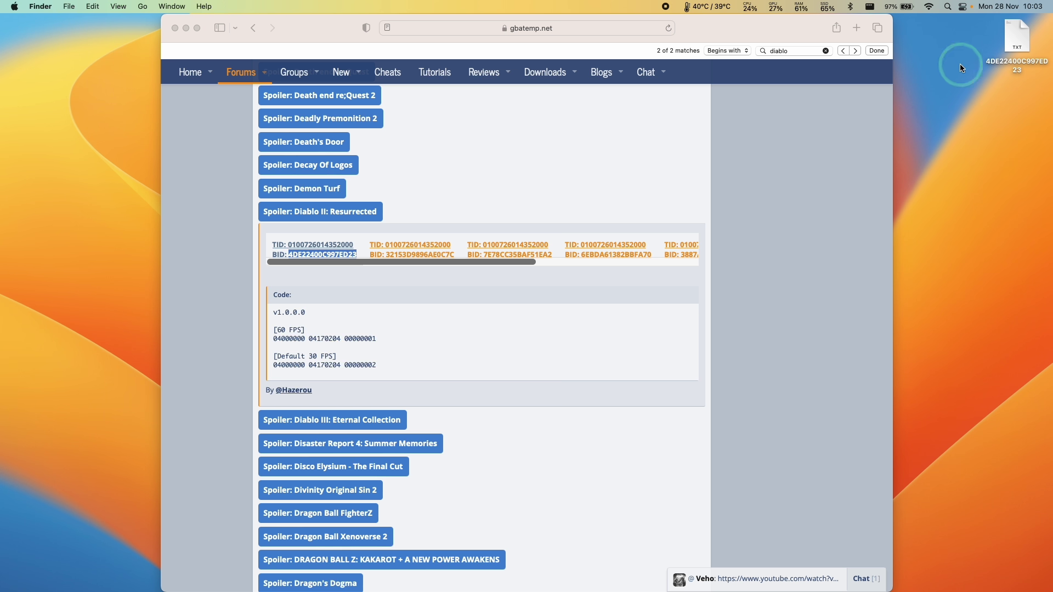
# Switch to Ryujinx, open the mods directory of Diablo II: Resurrected and create a folder named cheats in it
pyautogui.click(258, 181)
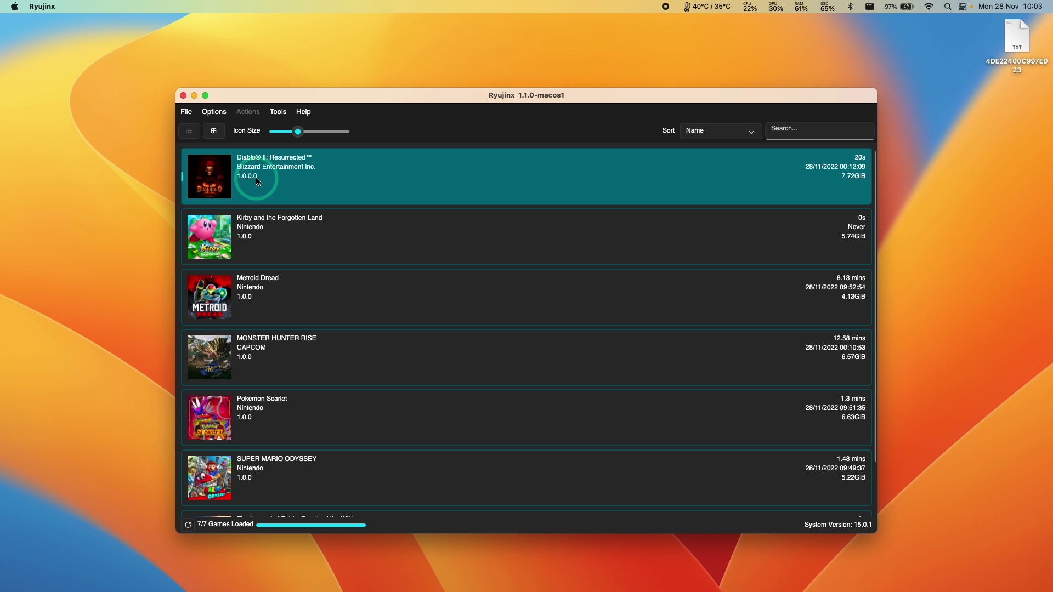
pyautogui.rightClick(257, 181)
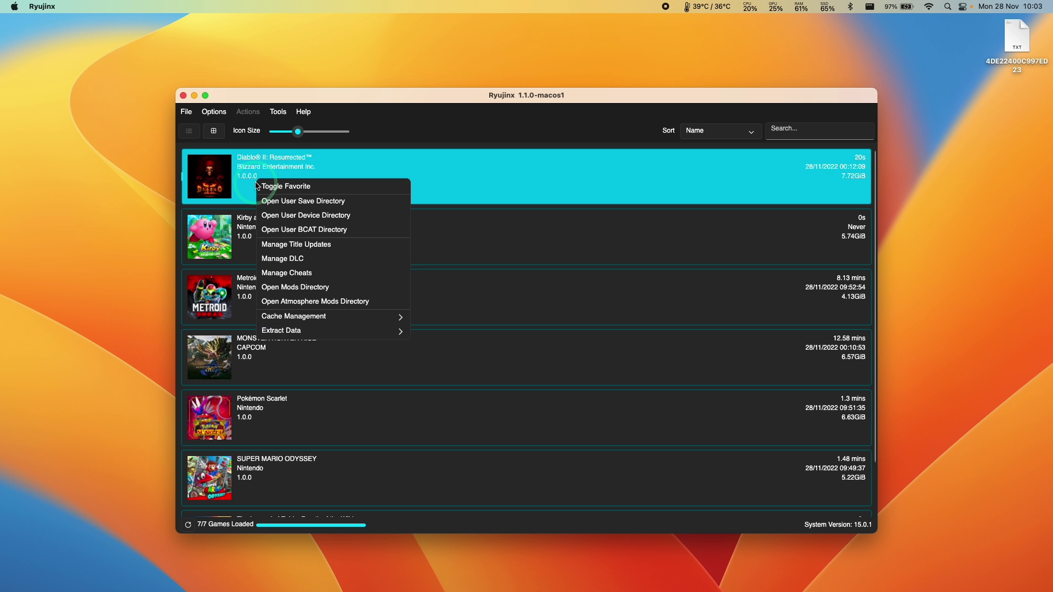
pyautogui.click(305, 291)
pyautogui.rightClick(444, 170)
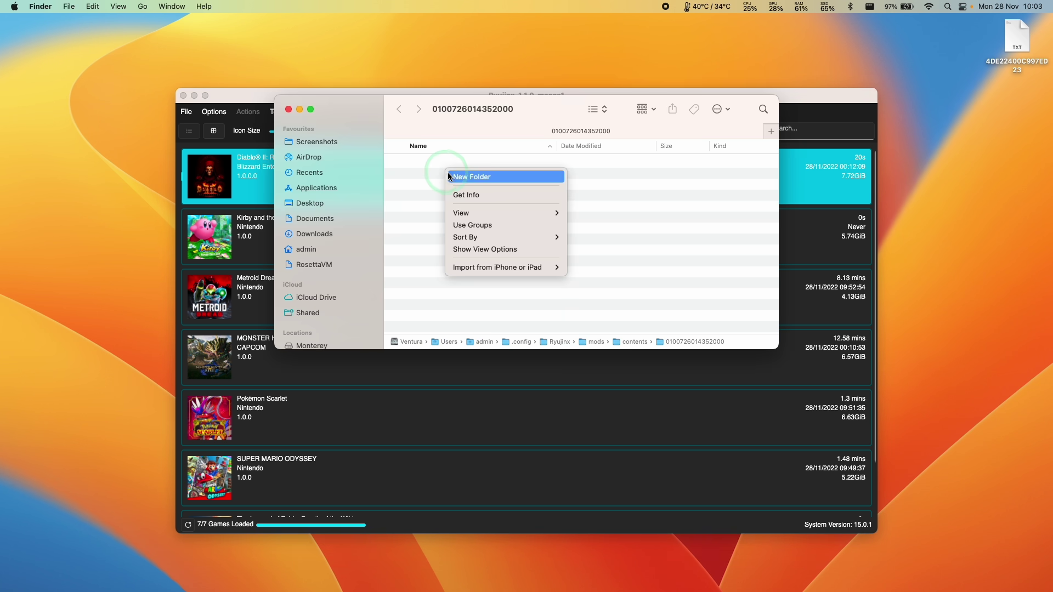
pyautogui.click(457, 176)
pyautogui.write('cheats')
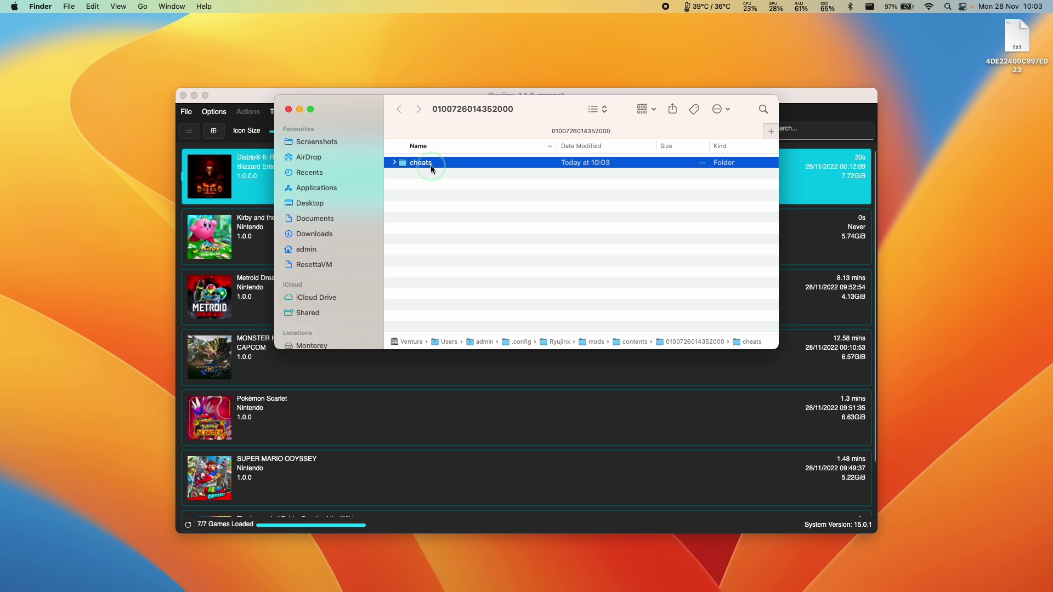
# Move the 4DE22400C997ED23 text file from the desktop into the cheats folder and return to Ryujinx
pyautogui.doubleClick(432, 165)
pyautogui.moveTo(1024, 45); pyautogui.dragTo(446, 271)
pyautogui.click(264, 181)
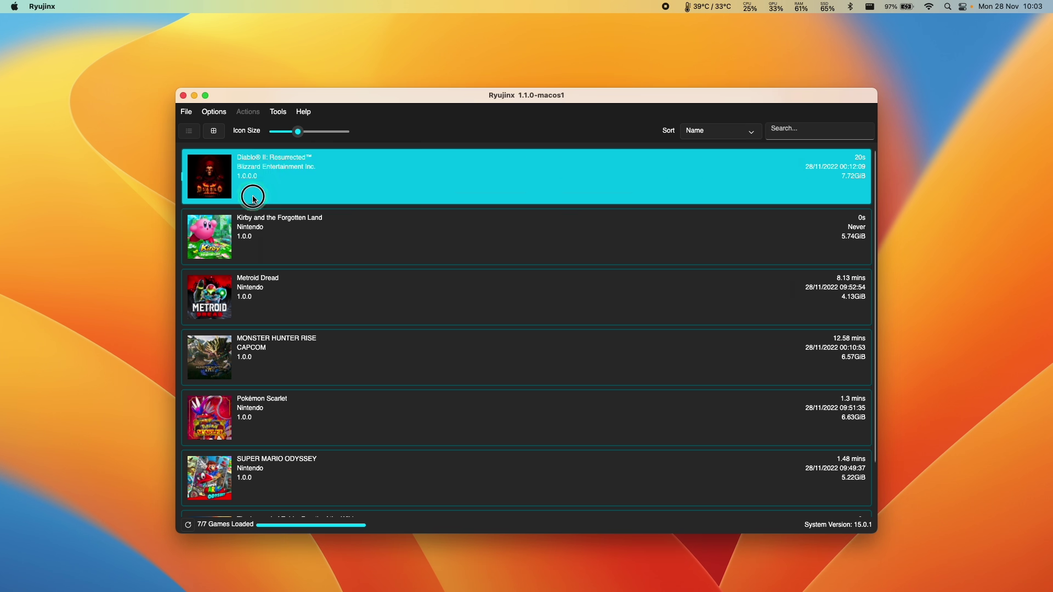
# Open the cheat manager for Diablo II: Resurrected and save its cheat settings
pyautogui.click(270, 177)
pyautogui.rightClick(270, 178)
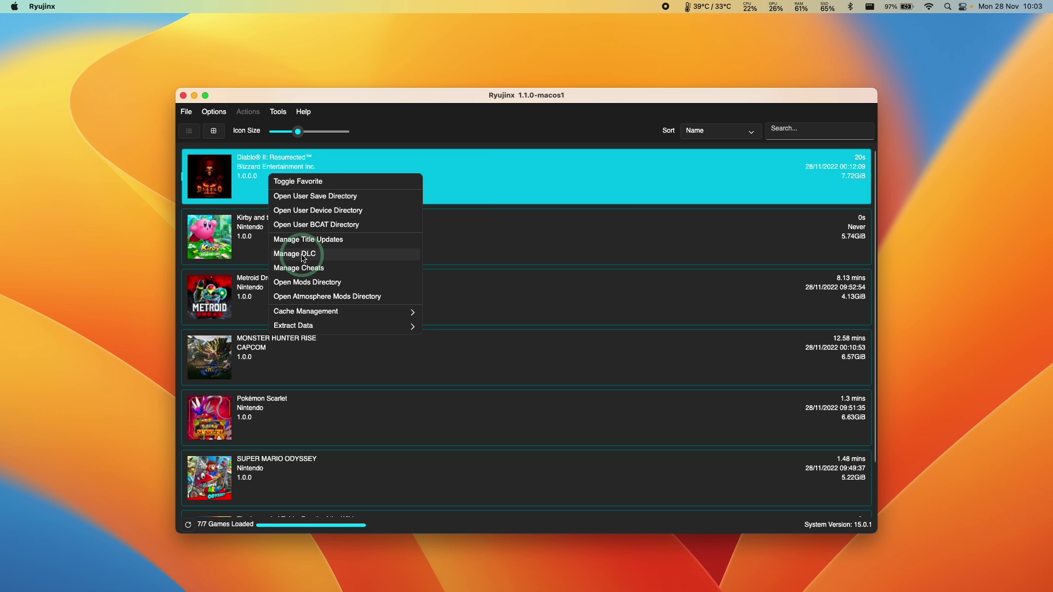
pyautogui.click(295, 268)
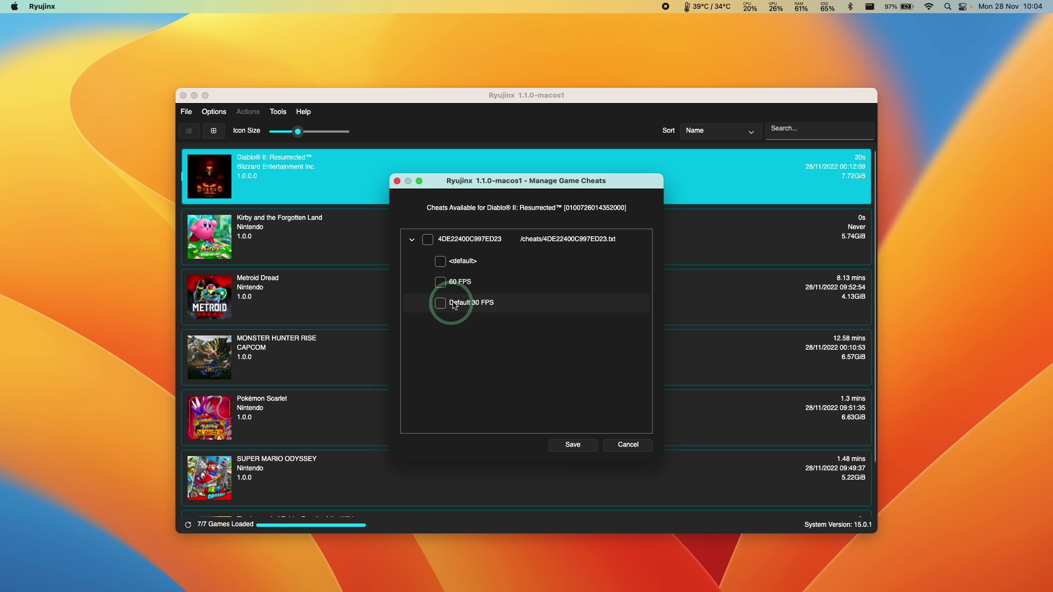
pyautogui.click(573, 455)
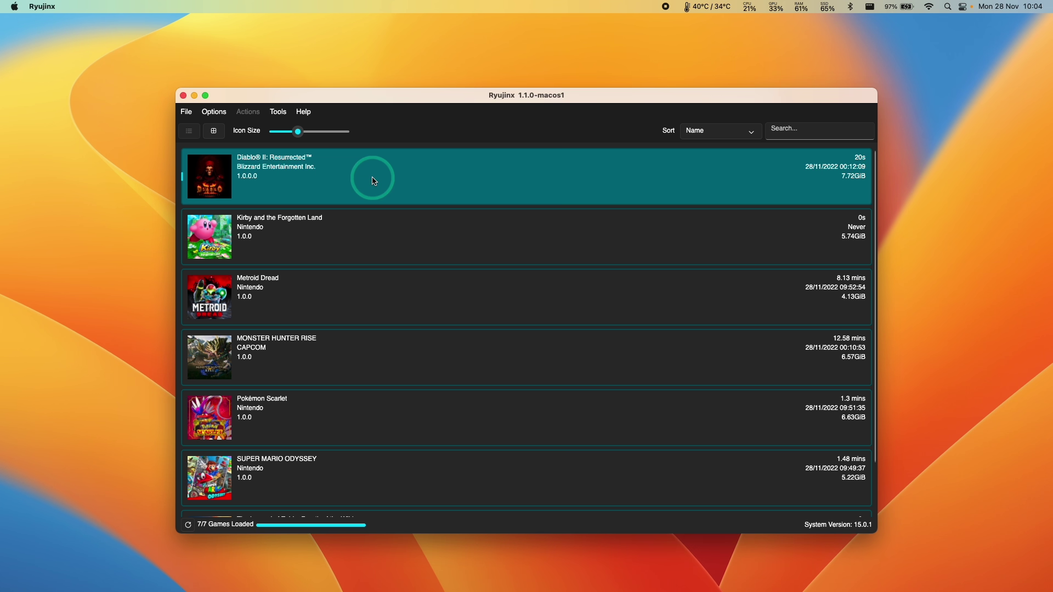
# Launch Diablo II: Resurrected and switch the game window to full screen
pyautogui.doubleClick(372, 180)
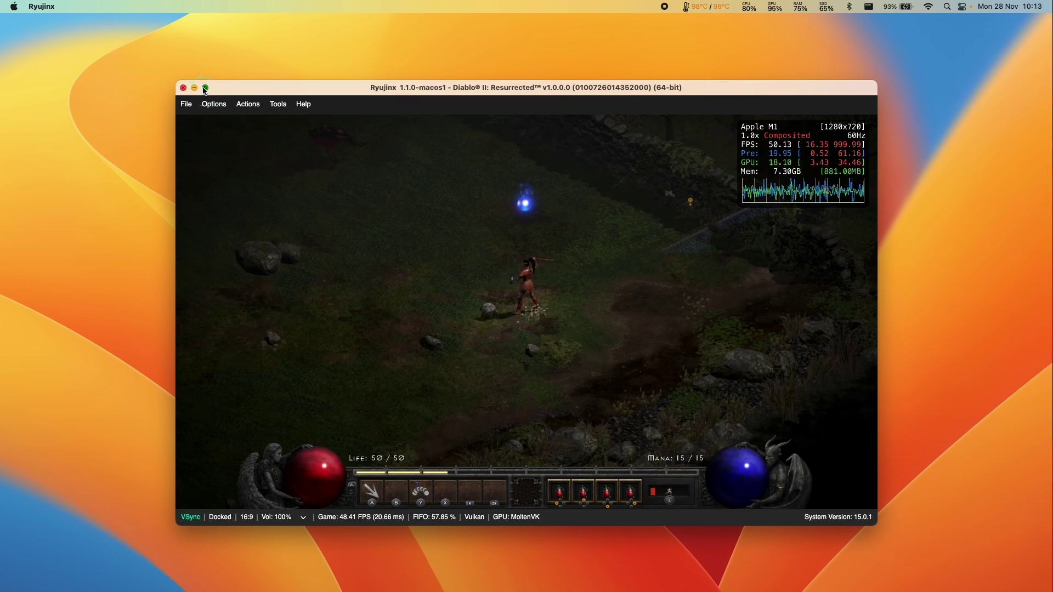
pyautogui.click(206, 88)
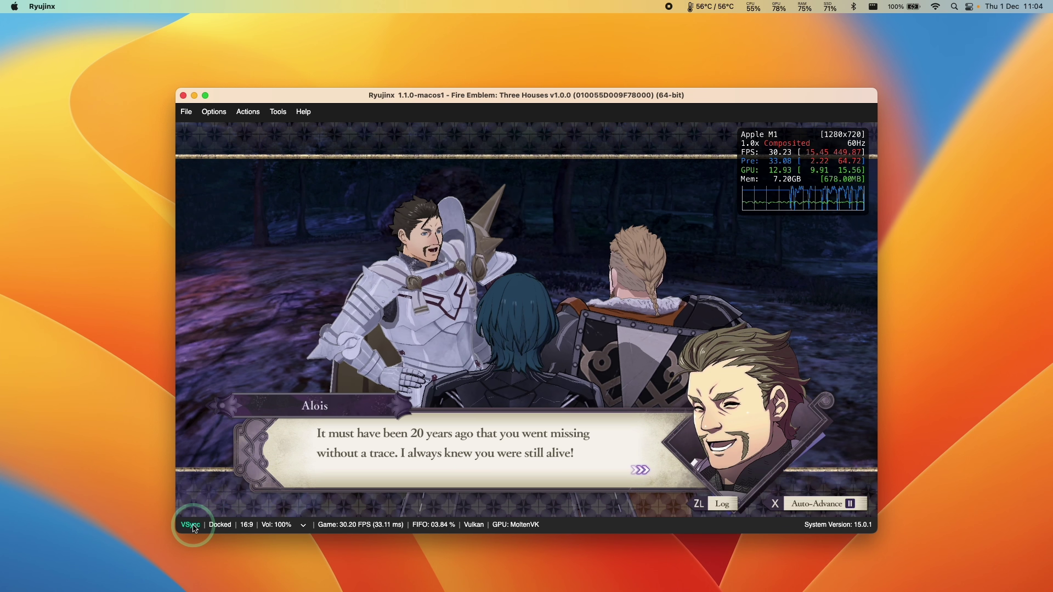
# Turn off VSync in Fire Emblem: Three Houses and switch the console mode between docked and handheld, ending on handheld
pyautogui.press('z')
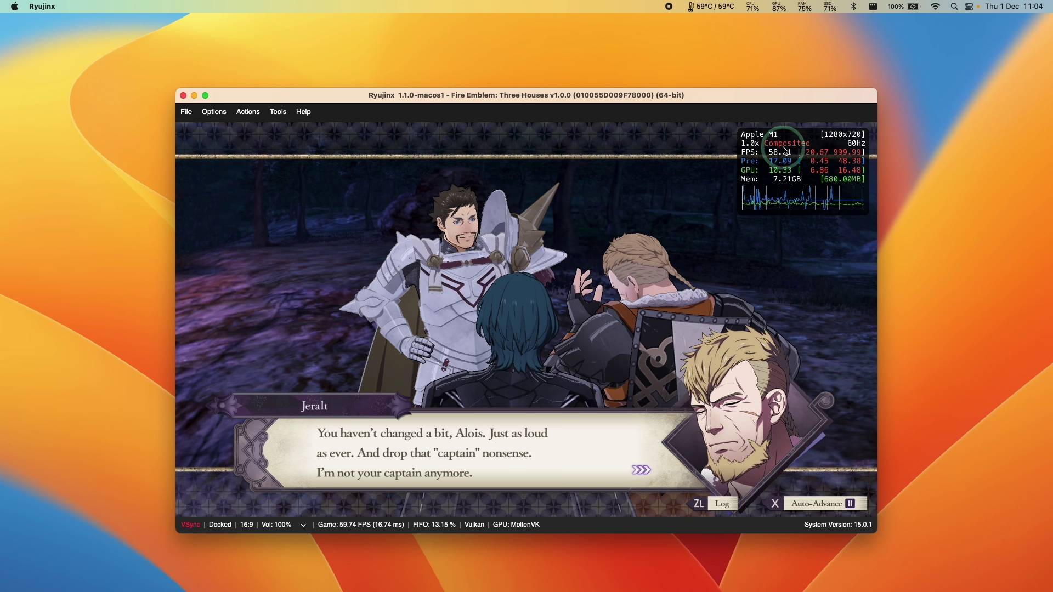
pyautogui.click(221, 525)
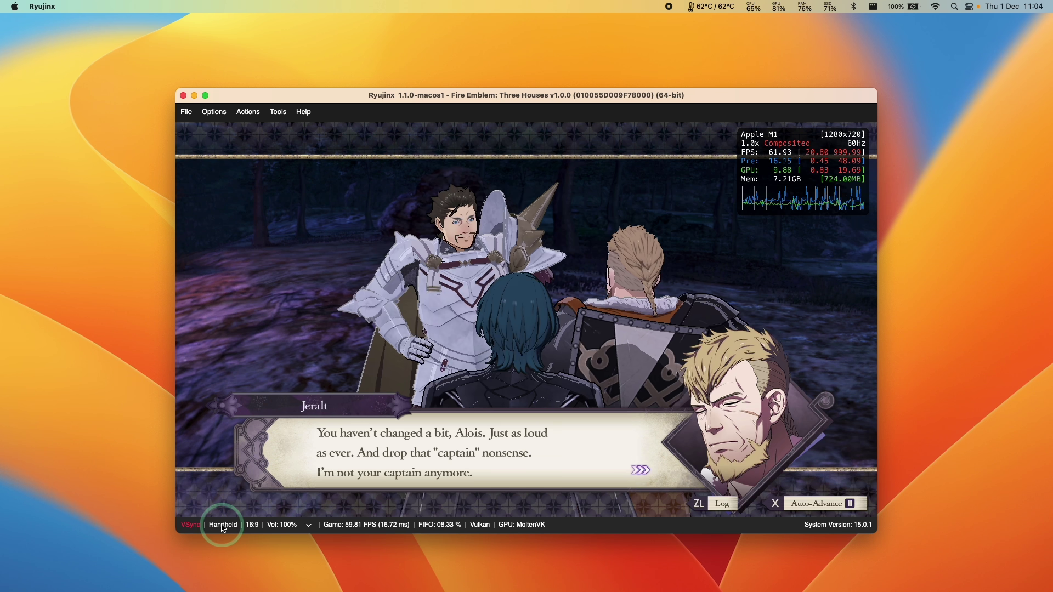
pyautogui.click(223, 526)
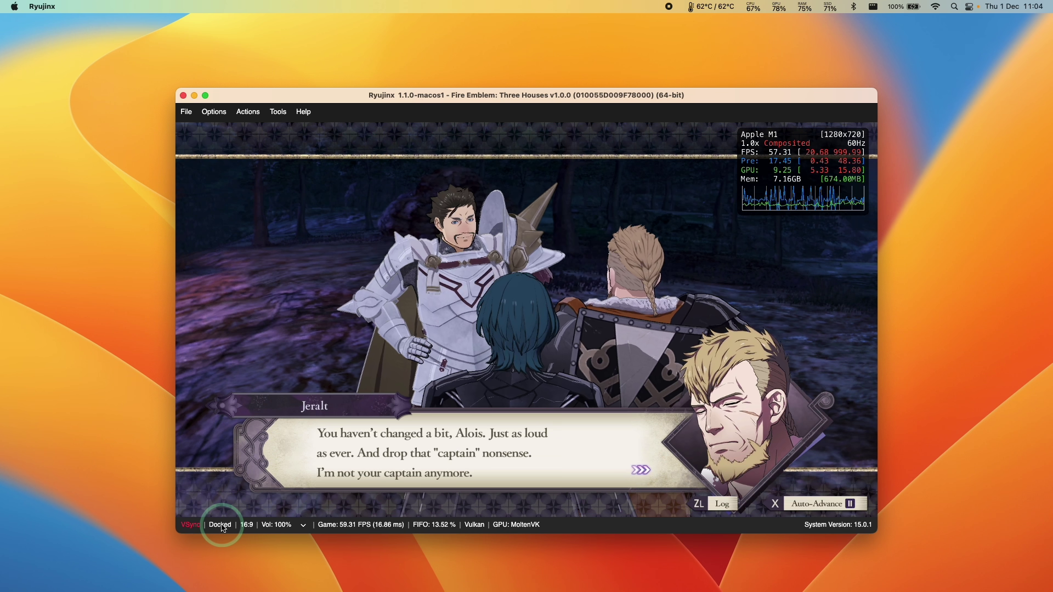
pyautogui.click(222, 525)
pyautogui.click(222, 525)
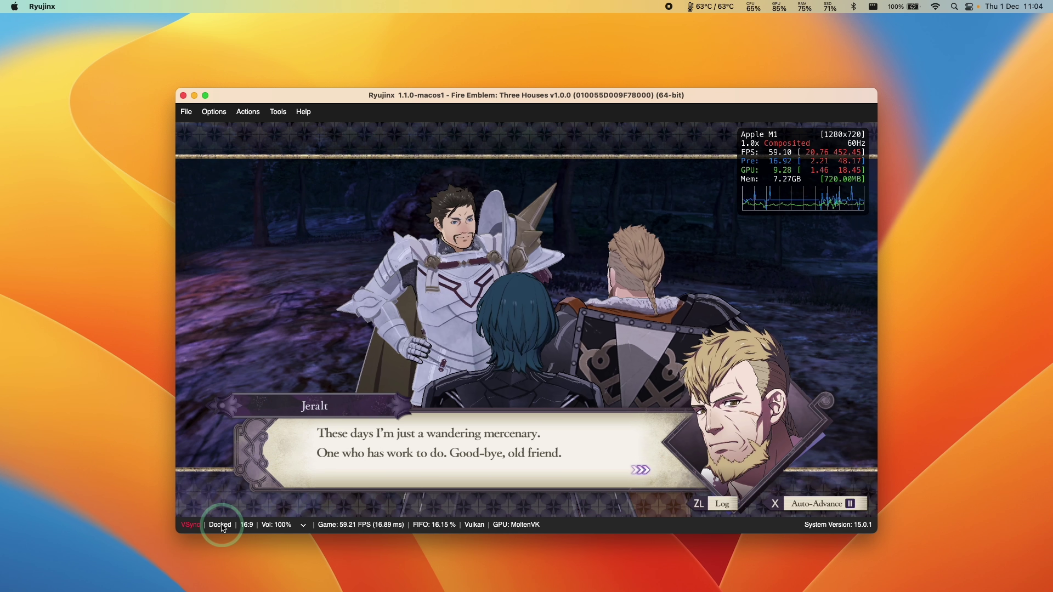
pyautogui.click(222, 526)
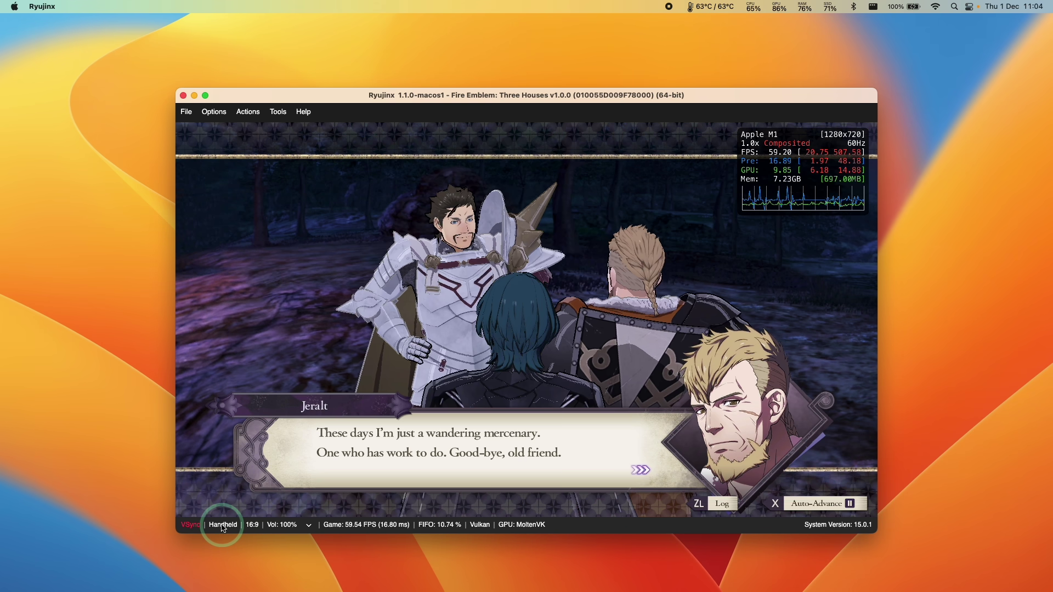
pyautogui.click(222, 526)
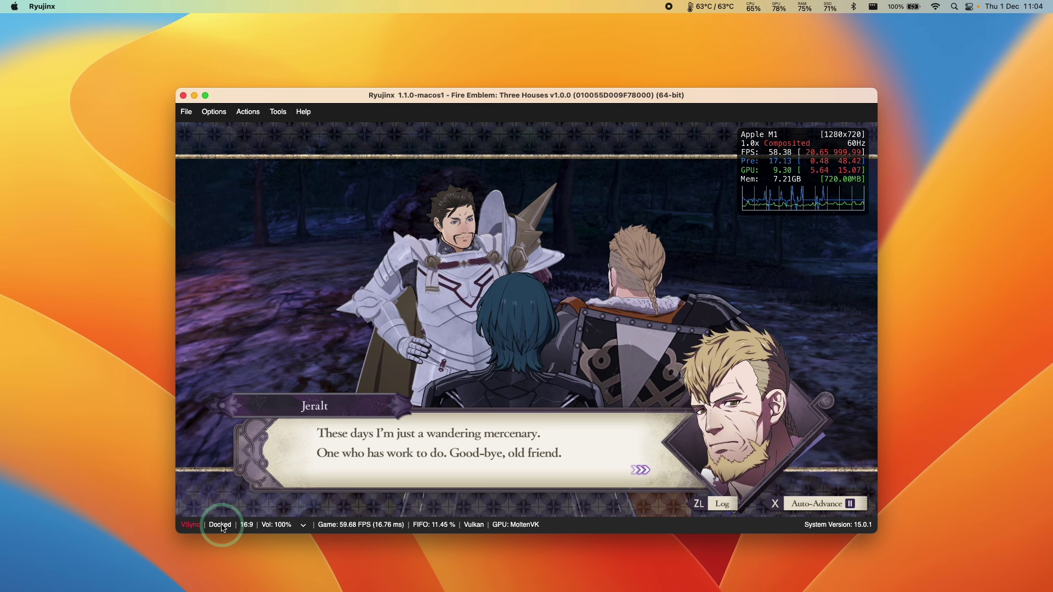
pyautogui.click(222, 526)
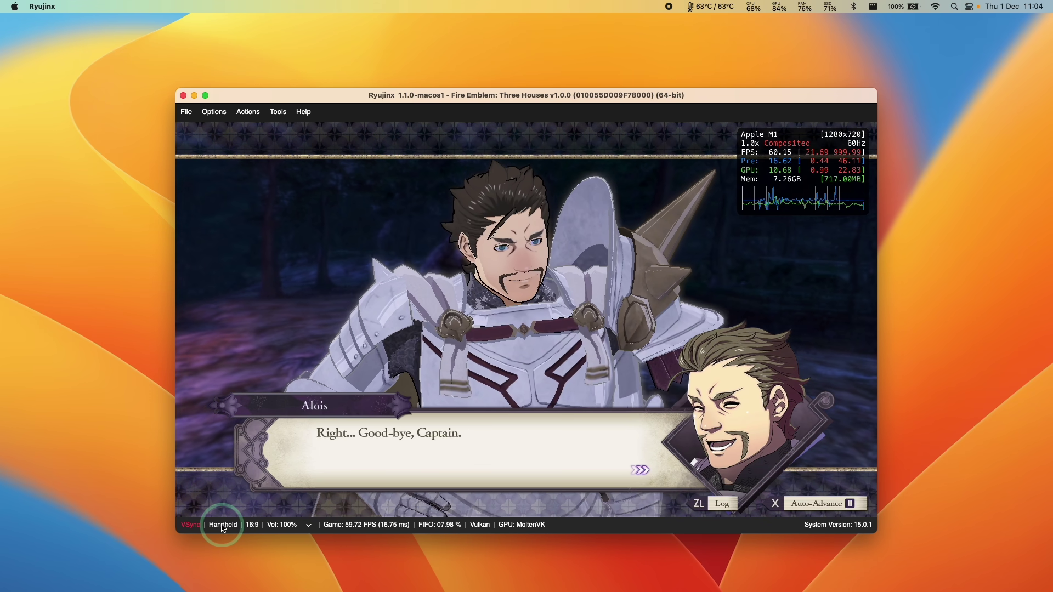